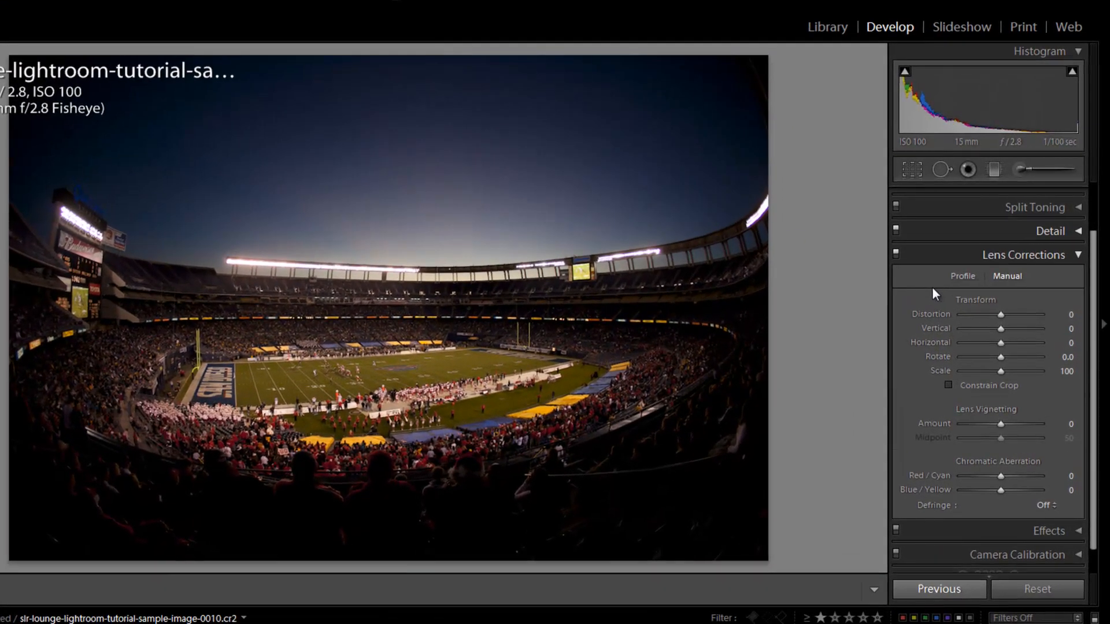
- Enable the lens profile corrections for the stadium photo and browse the available lens makes and Canon models
click(961, 277)
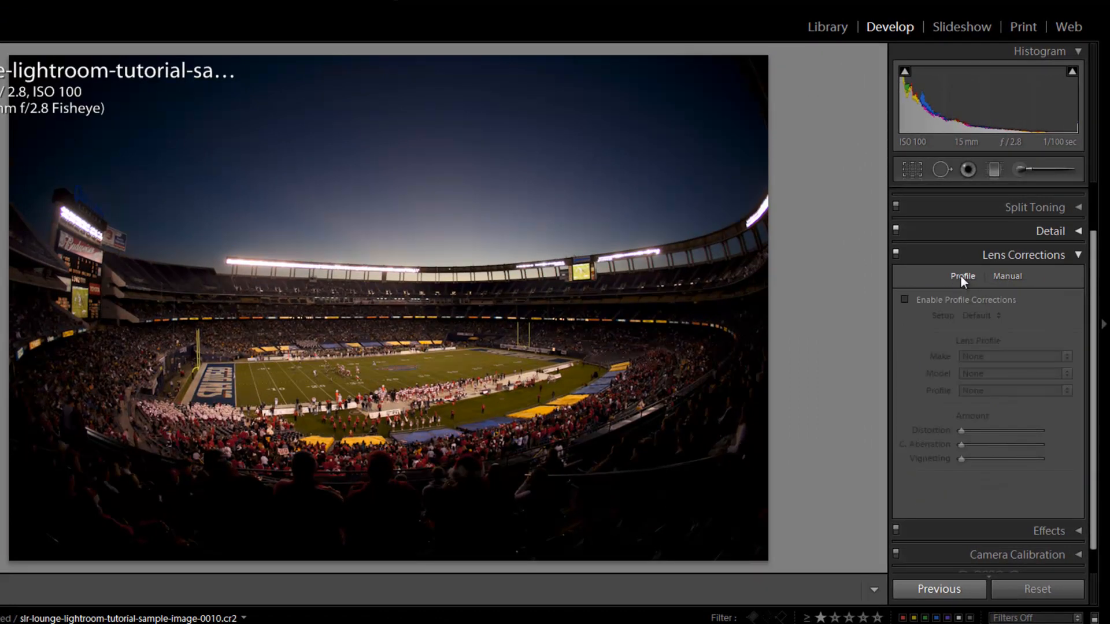
click(907, 300)
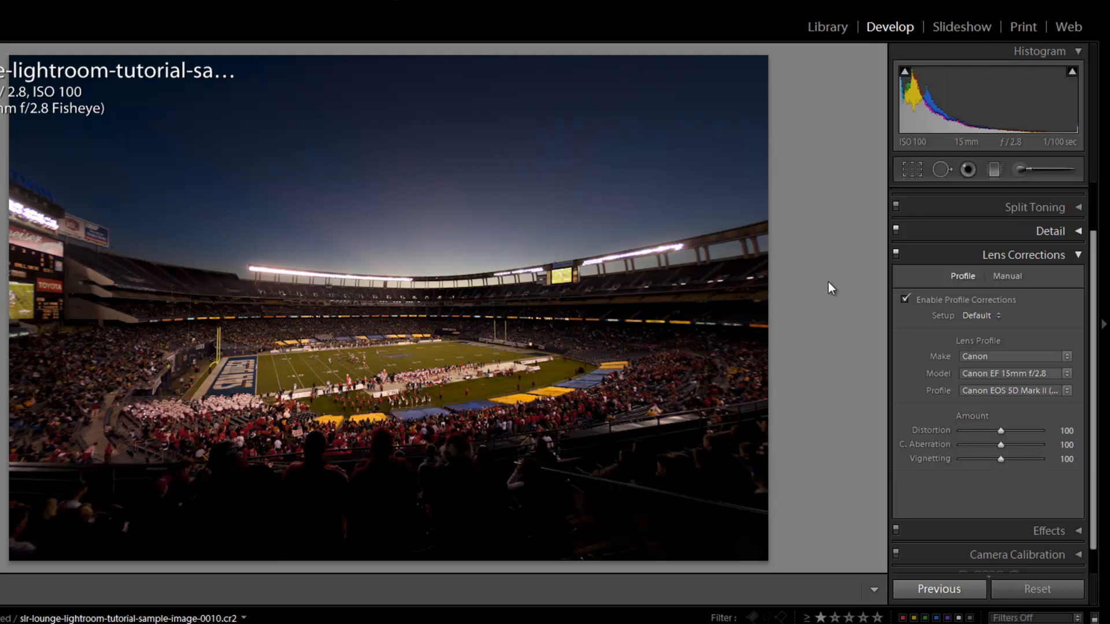
click(992, 359)
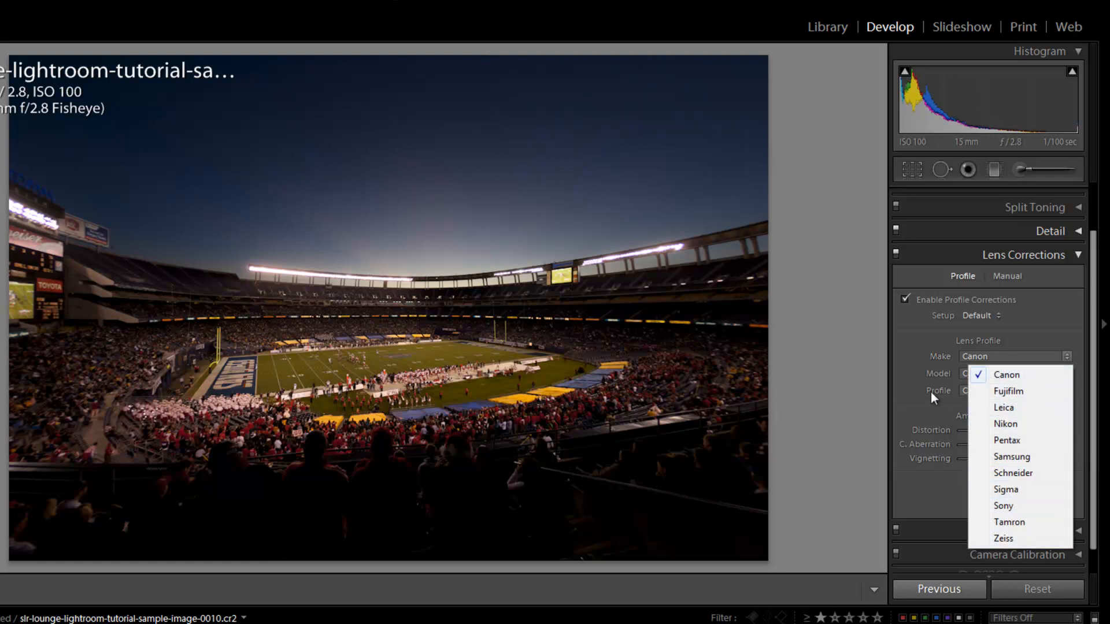
click(931, 392)
click(1008, 376)
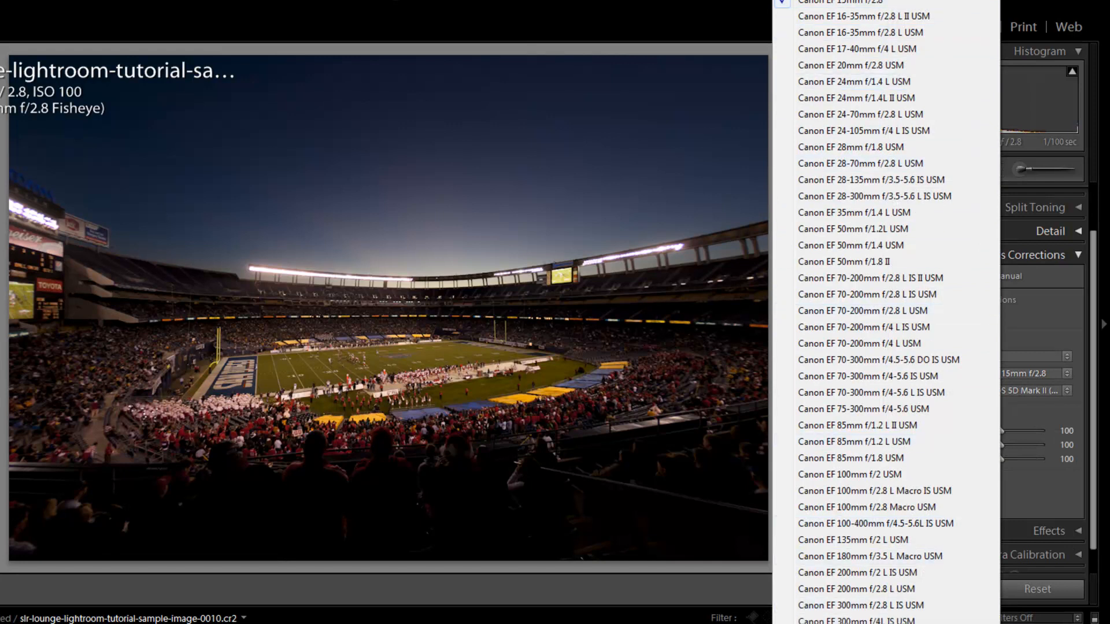
click(1083, 366)
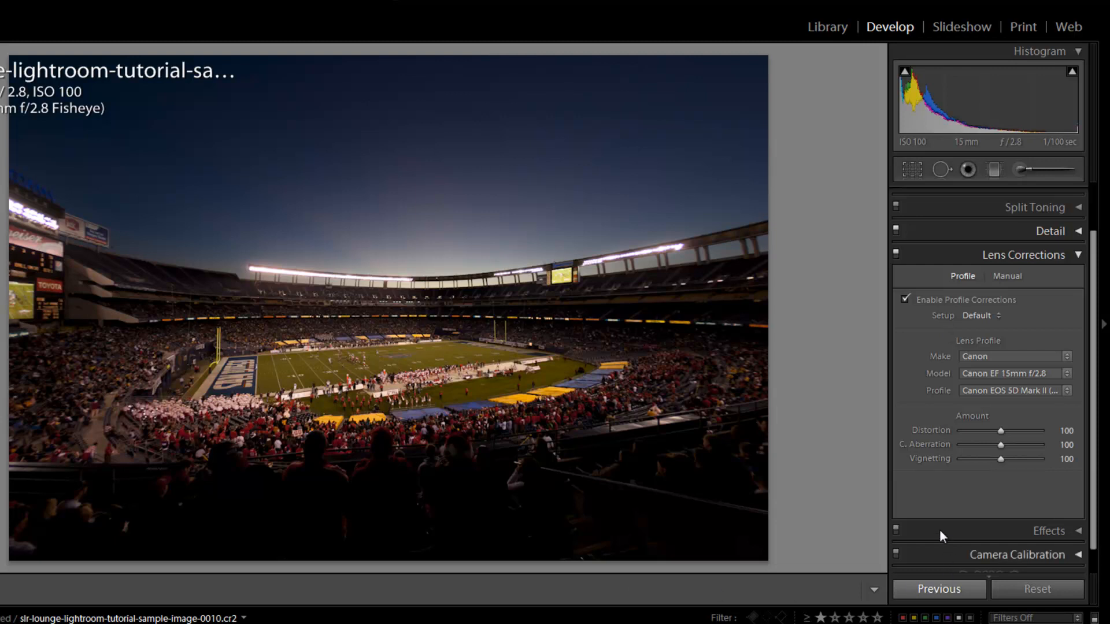
- Turn off the profile corrections and switch to the manual lens corrections
mouse_move(1001, 431)
mouse_down()
mouse_move(986, 428)
mouse_move(1000, 442)
mouse_up()
click(905, 299)
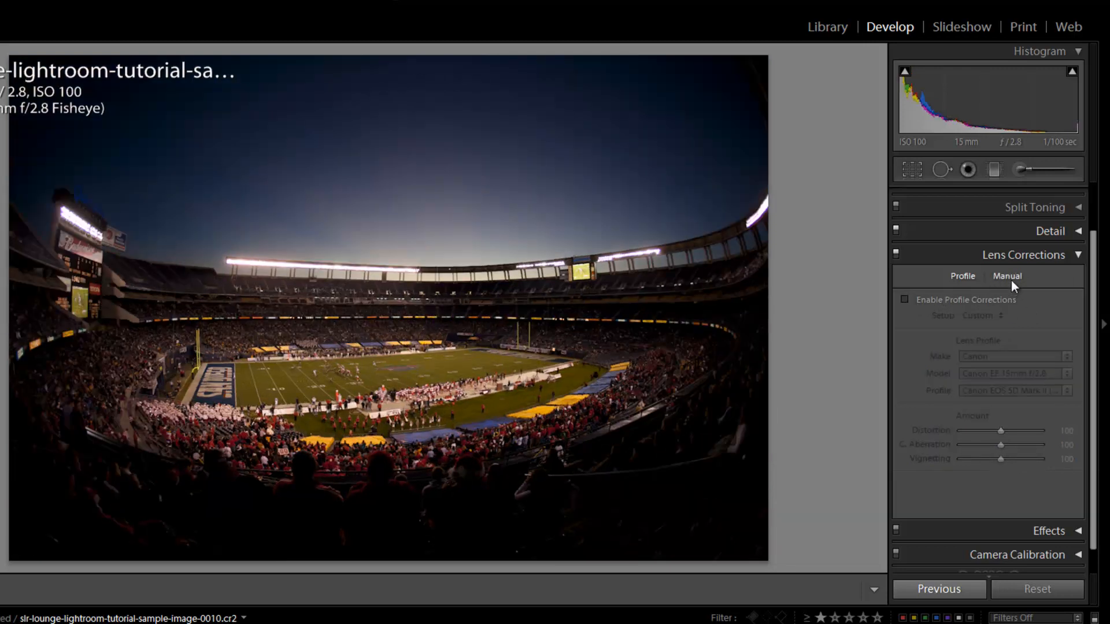
click(1008, 278)
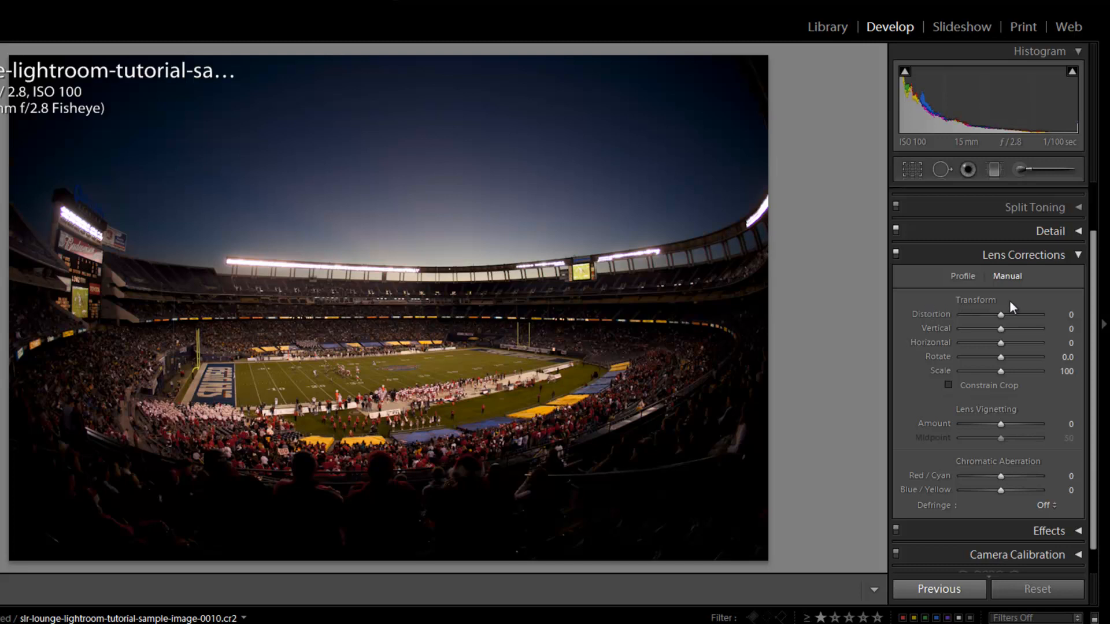
- Try manual Distortion values of -45 and +35 on the stadium photo and reset Distortion to 0
mouse_move(1010, 313)
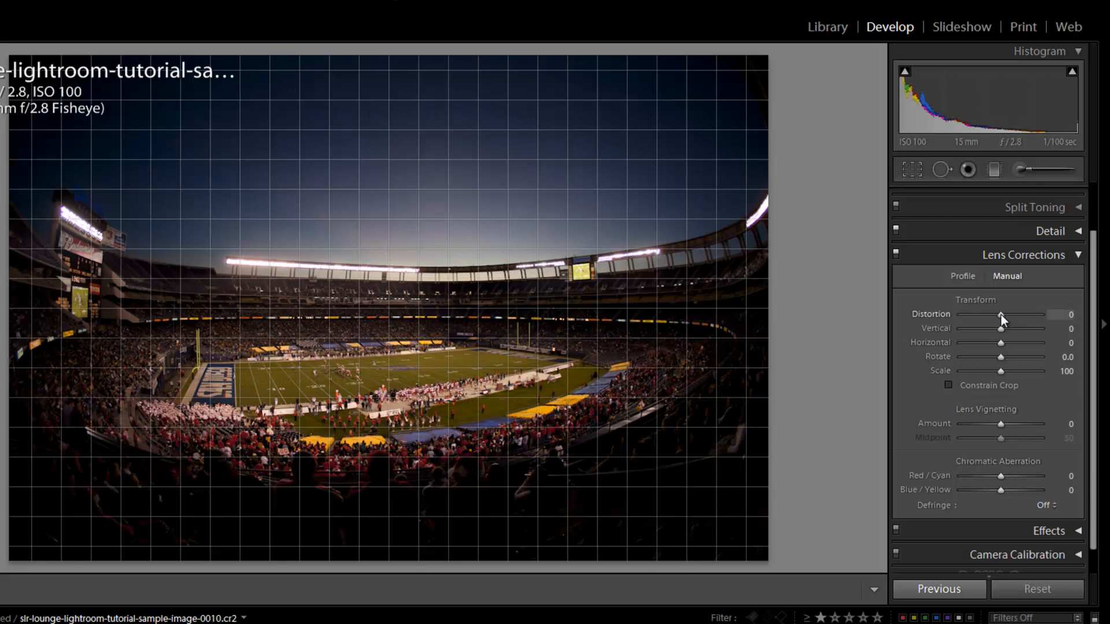
drag(1001, 314, 983, 315)
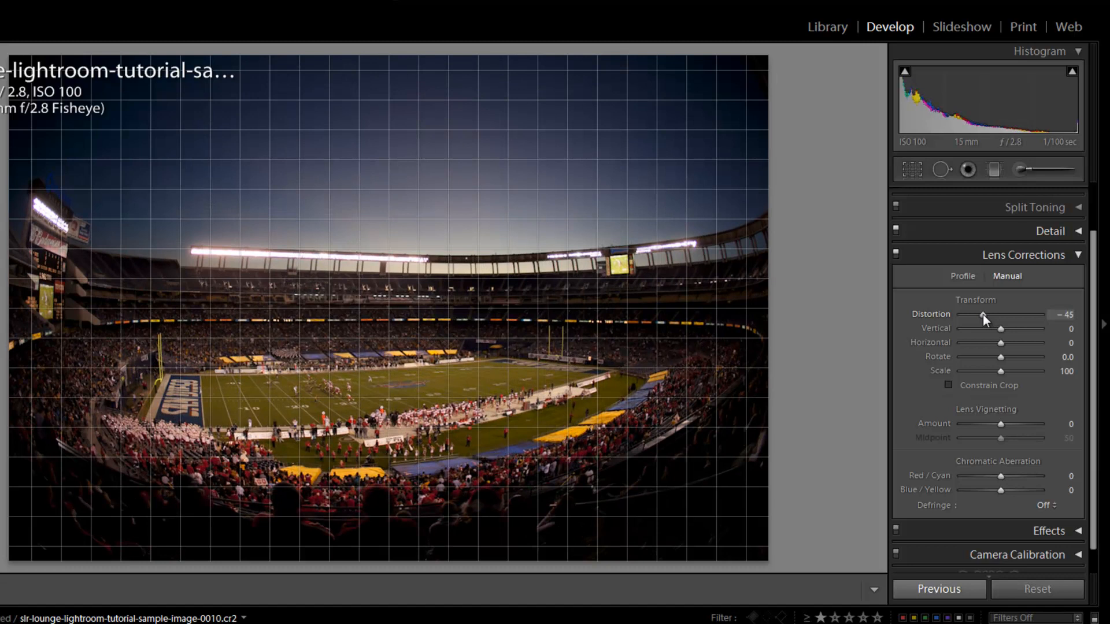
drag(984, 317, 1014, 317)
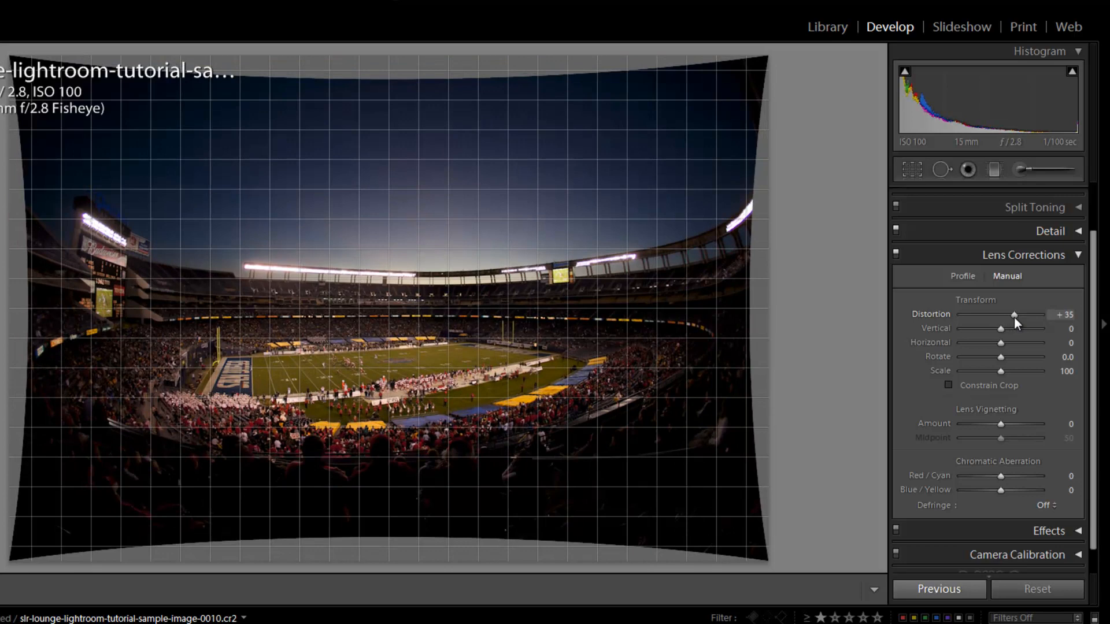
double_click(1014, 317)
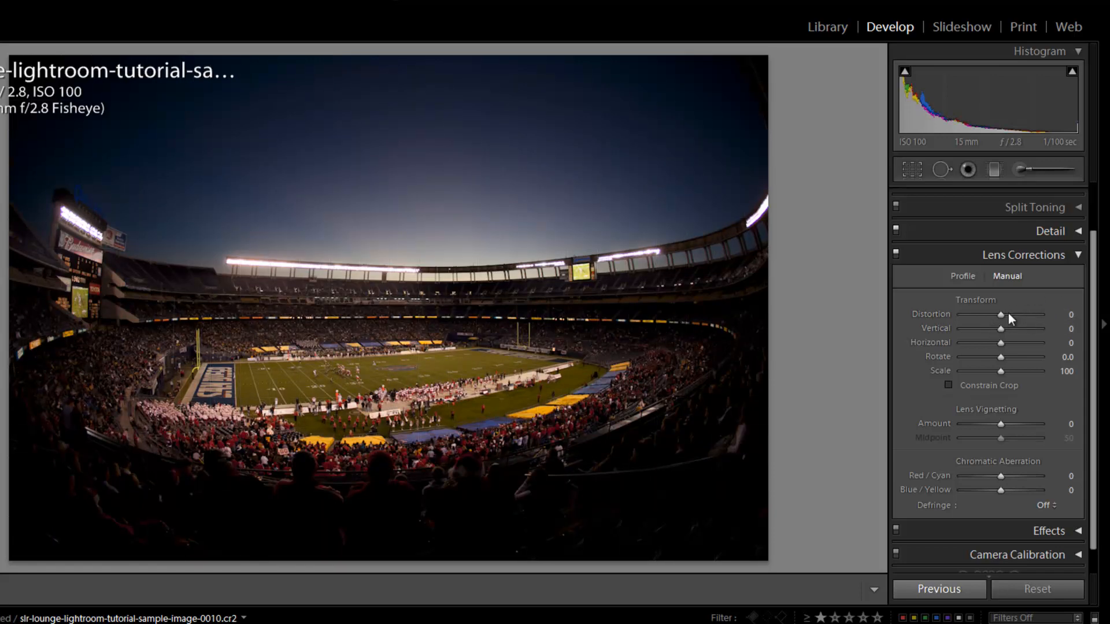
drag(1003, 315, 1003, 317)
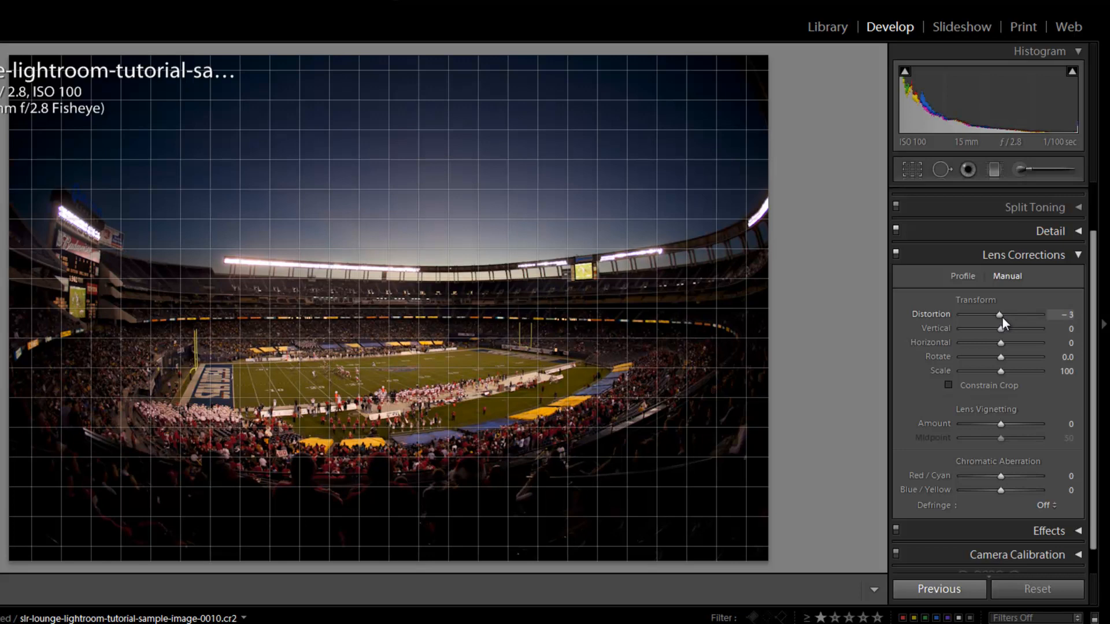
key(ctrl+z)
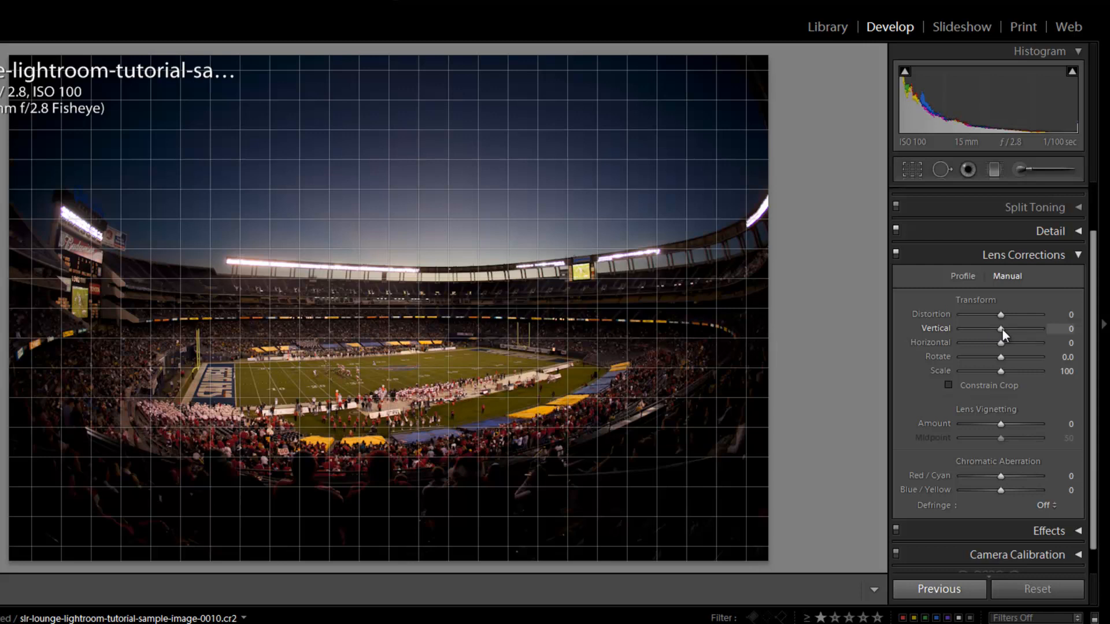
- Try a Vertical transform of +16 on the stadium photo and reset it to 0
mouse_move(1003, 329)
mouse_down()
mouse_move(992, 331)
mouse_move(1012, 339)
mouse_move(1011, 330)
mouse_up()
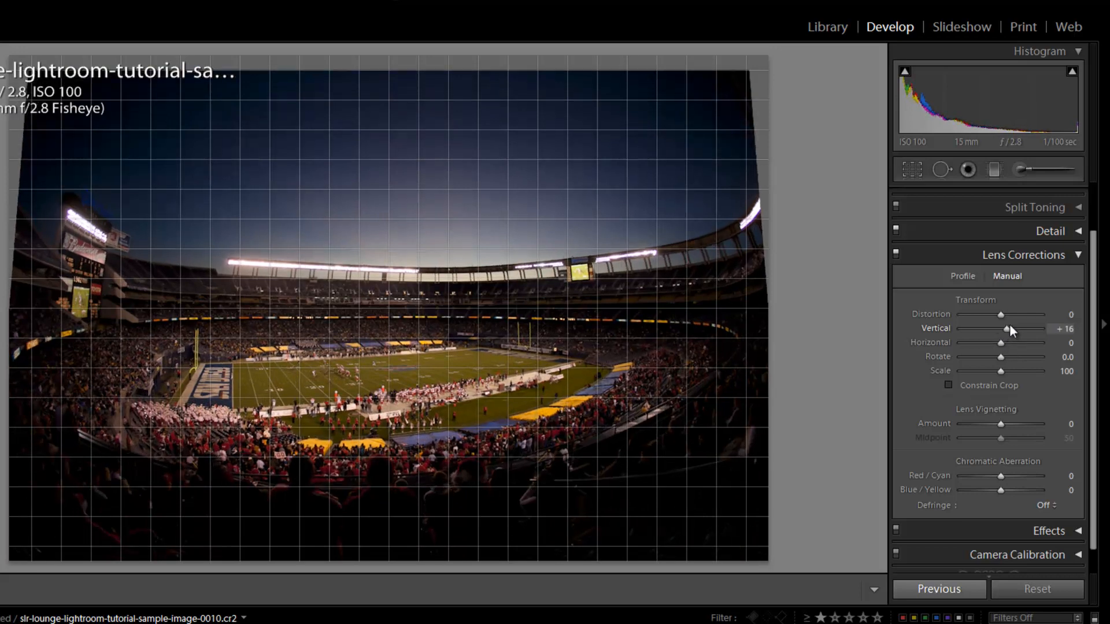
double_click(1010, 328)
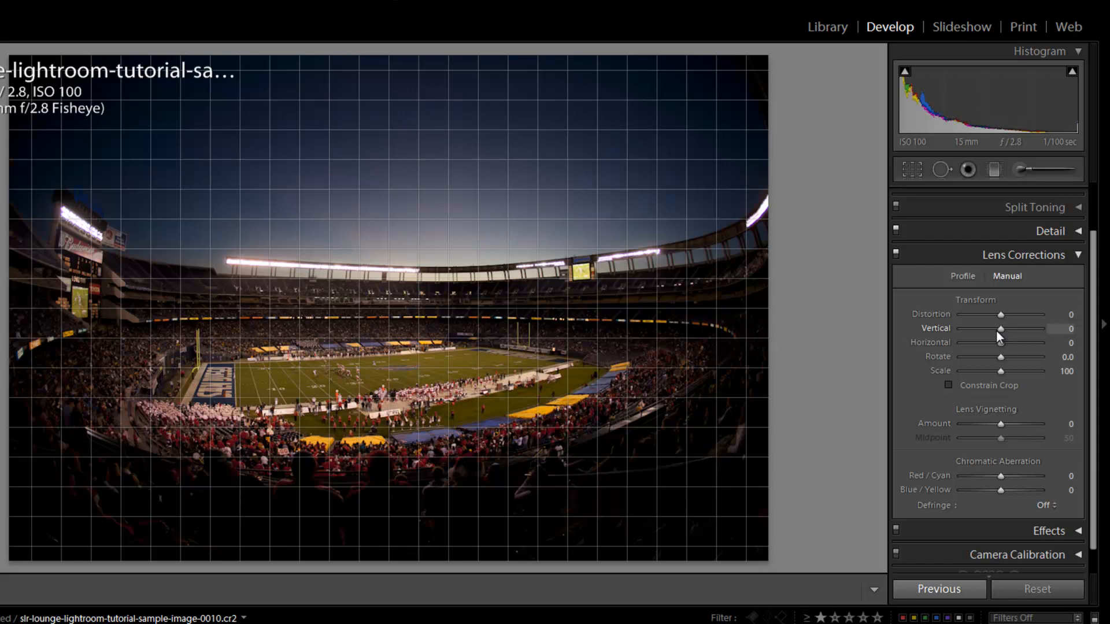
mouse_move(997, 331)
mouse_down()
mouse_move(987, 332)
mouse_move(997, 334)
mouse_up()
mouse_move(1002, 340)
mouse_down()
mouse_move(991, 341)
mouse_move(1002, 348)
mouse_up()
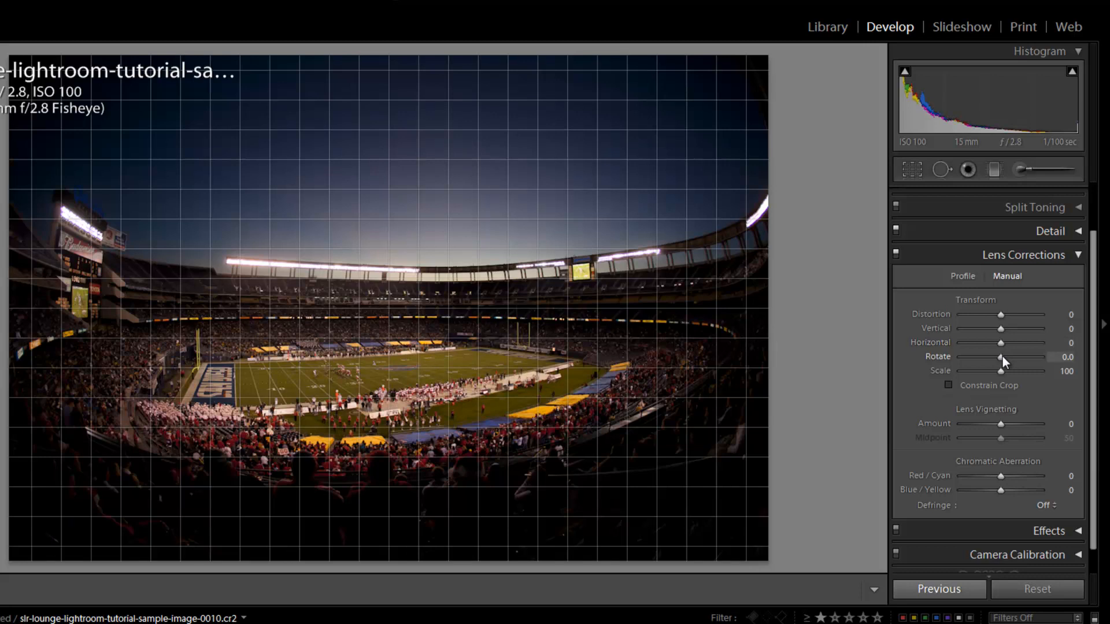
- Try a Rotate transform of -6.0 on the stadium photo and reset it to 0.0
drag(1003, 357, 976, 348)
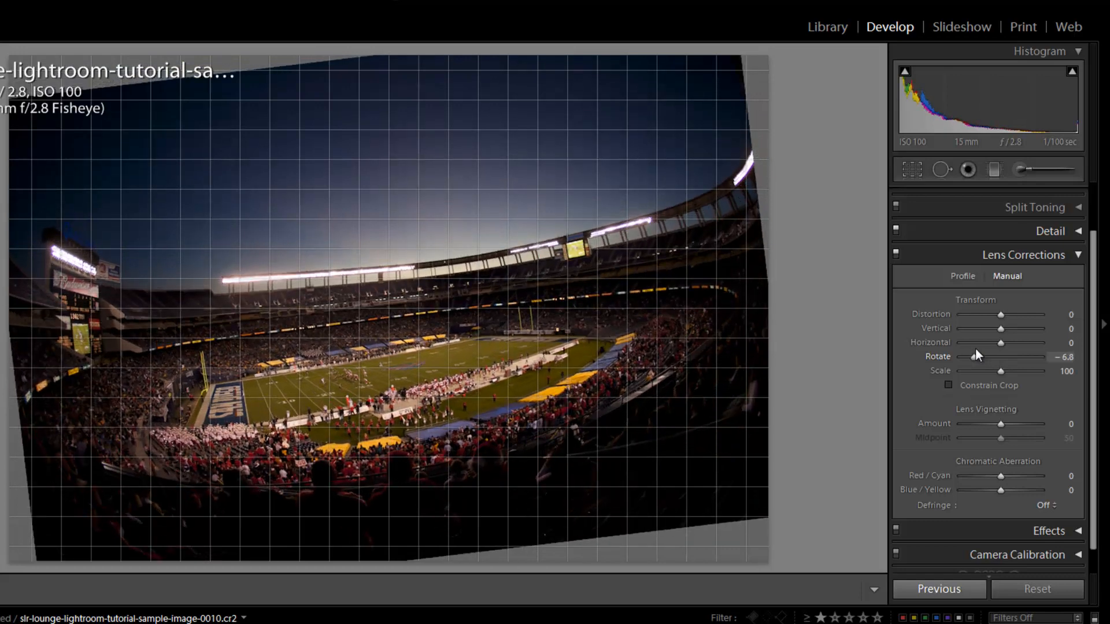
drag(976, 352, 990, 359)
double_click(990, 358)
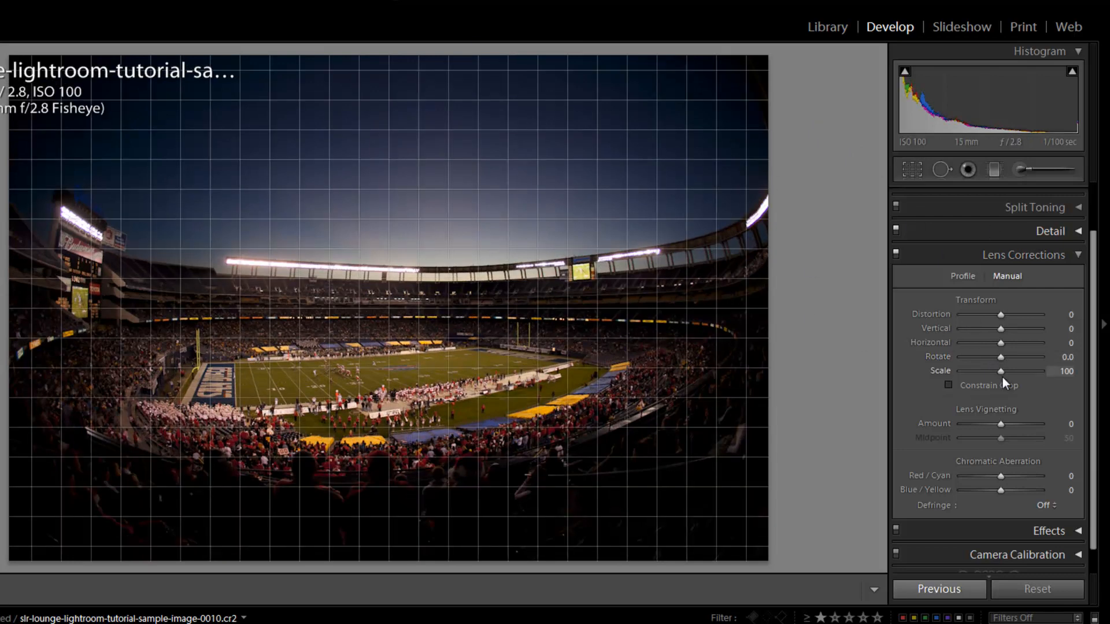
- Try scaling the stadium photo to 93 with Constrain Crop enabled, and reset the photo's settings
mouse_move(1002, 373)
mouse_down()
mouse_move(983, 372)
mouse_move(997, 368)
mouse_up()
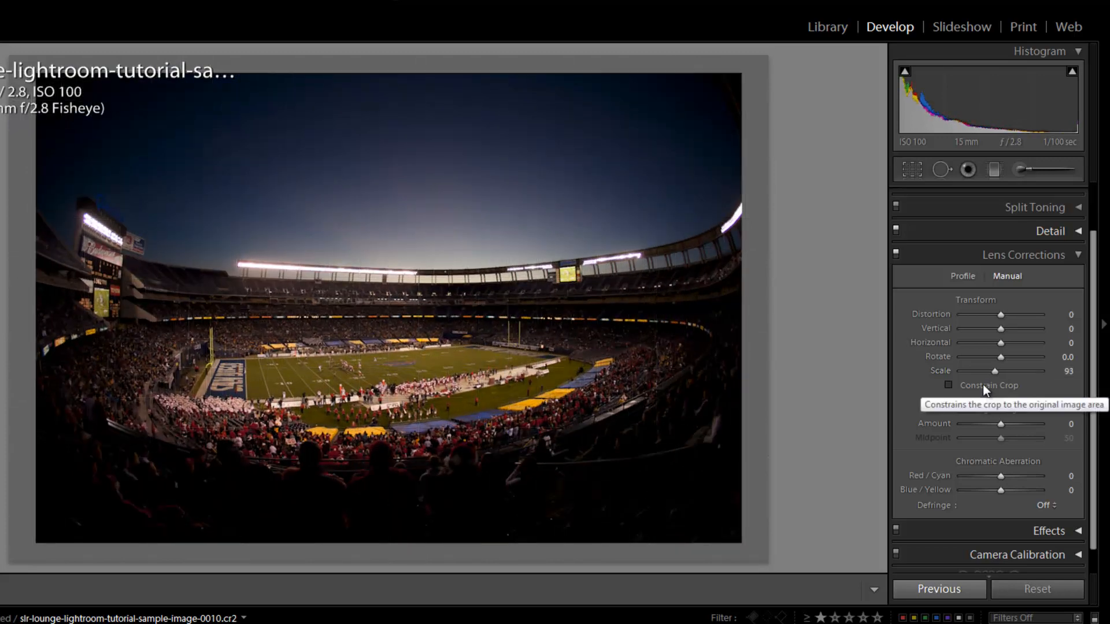
click(983, 384)
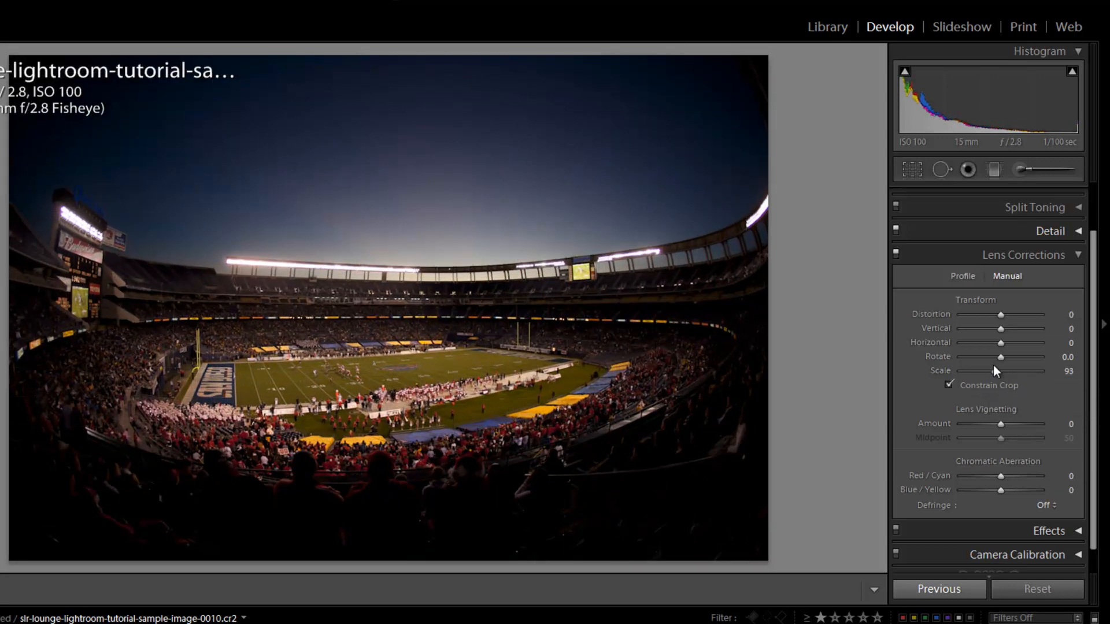
key(ctrl+z)
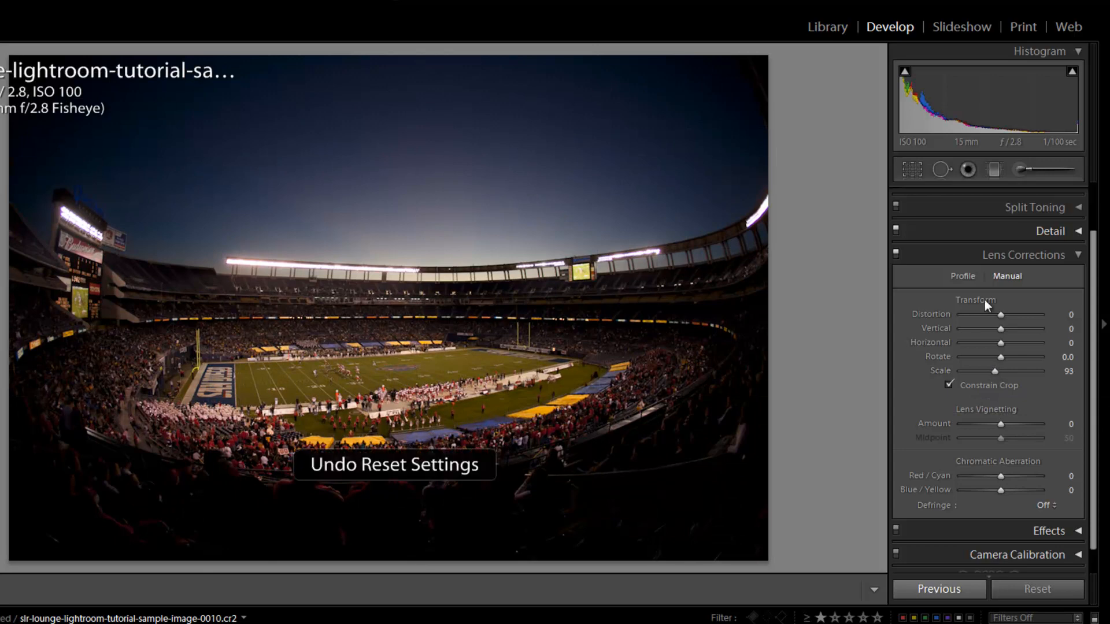
click(1031, 587)
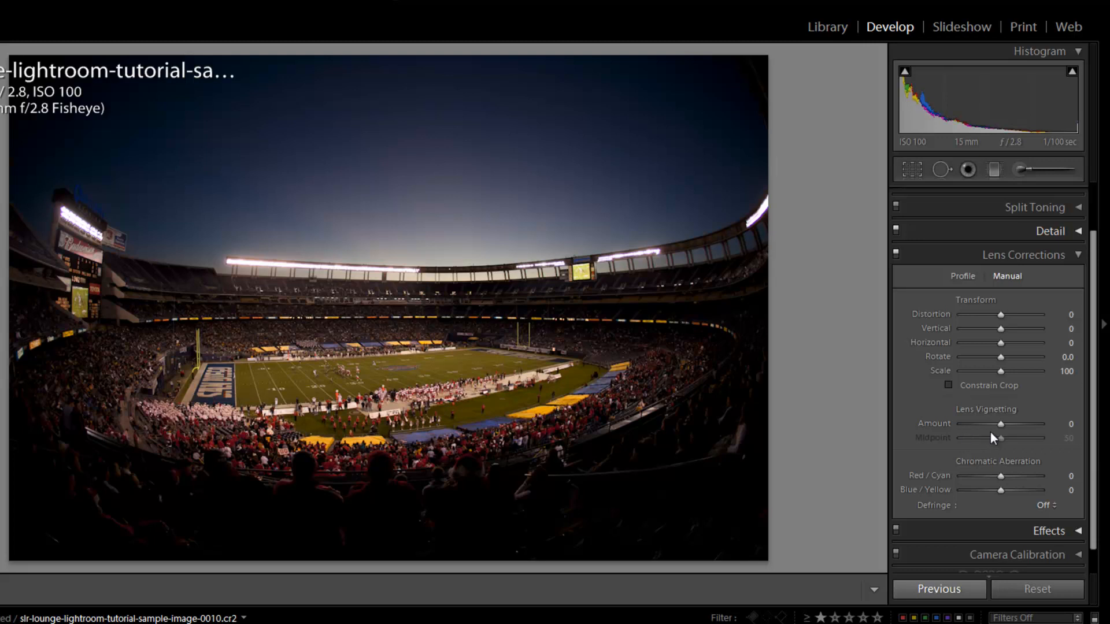
- Set the Lens Vignetting amount to +100 on the stadium photo
drag(1005, 427, 1051, 453)
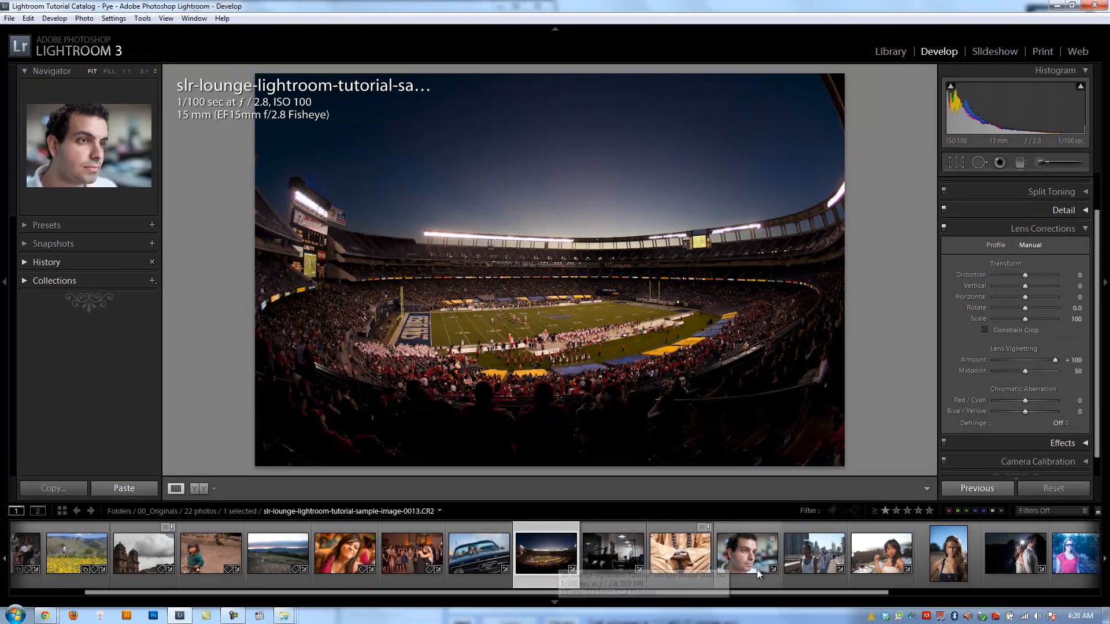
- Try a Lens Vignetting amount of +100 on the night photo of the kissing couple and inspect the photo's dark edges
scroll(759, 573, down, 4)
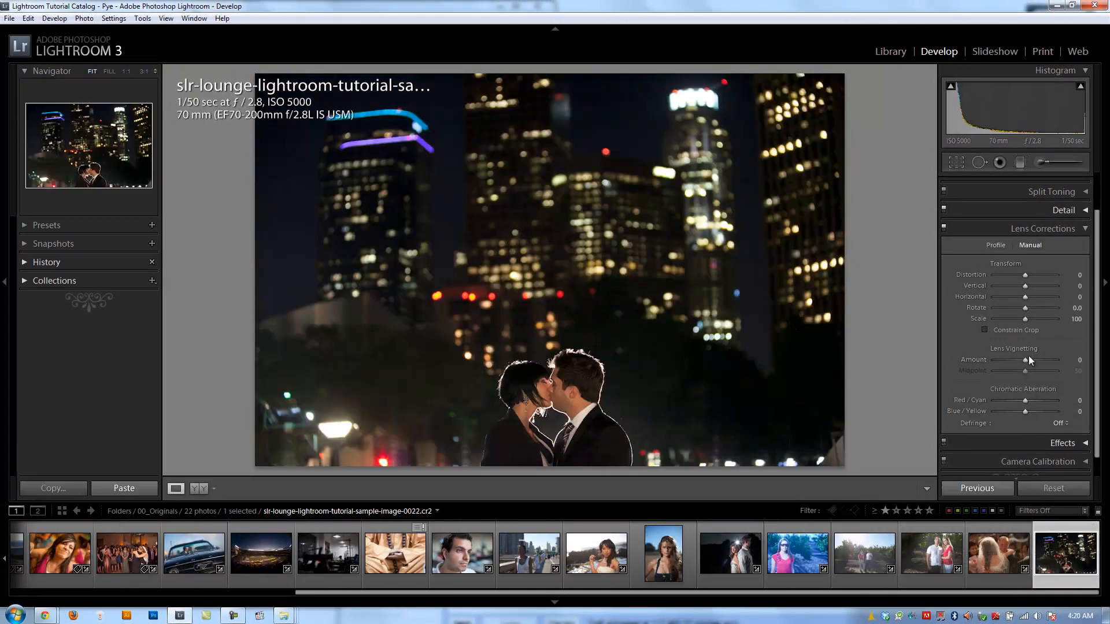
drag(1025, 359, 1070, 363)
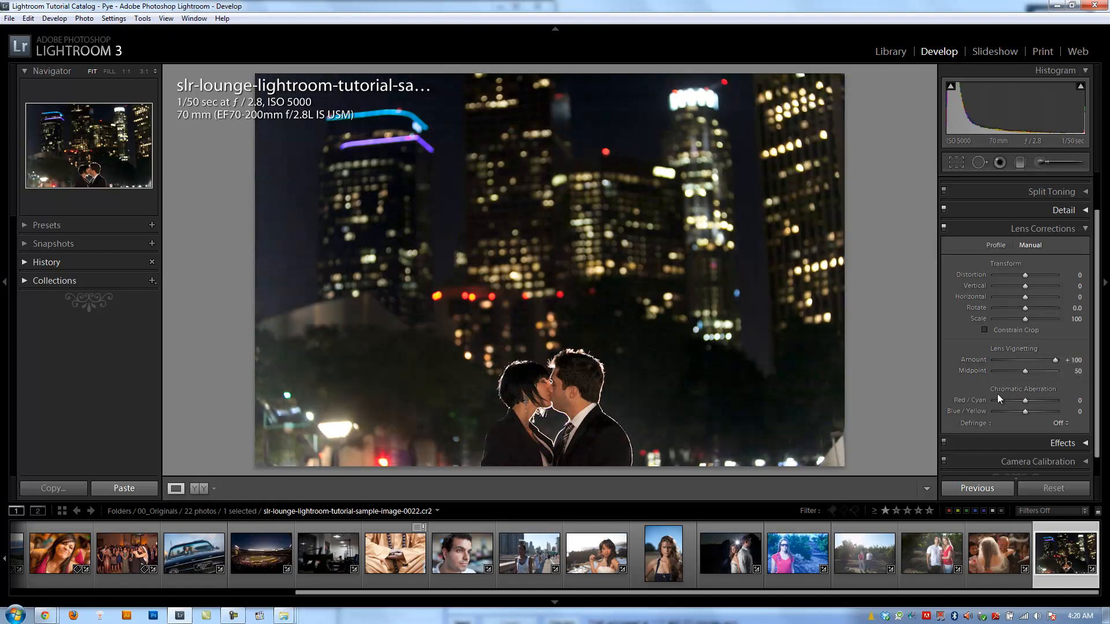
click(826, 445)
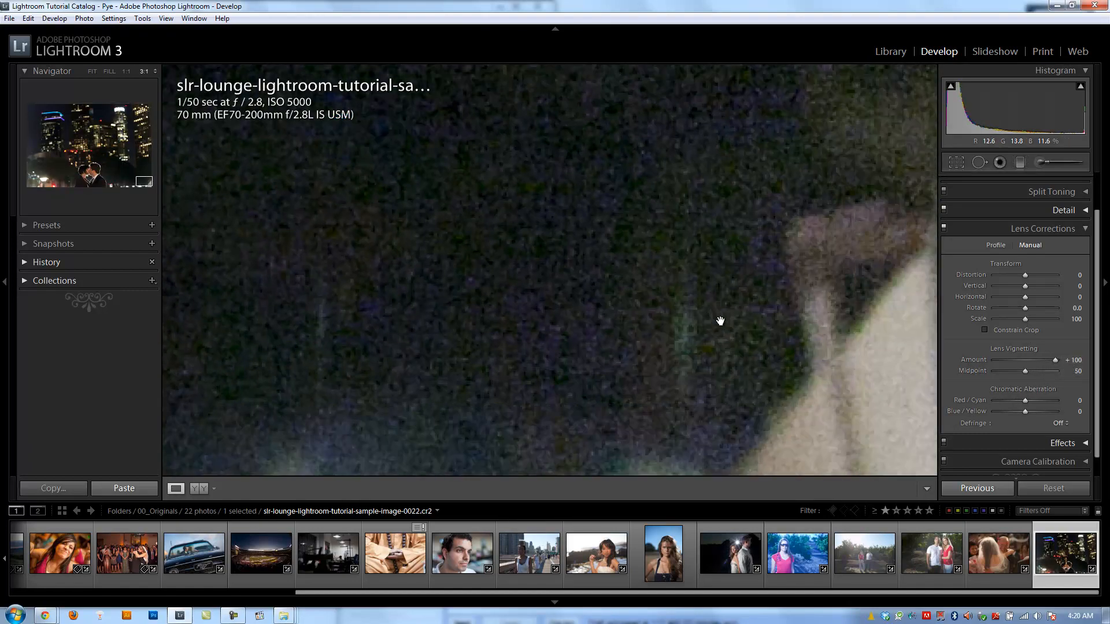
click(674, 307)
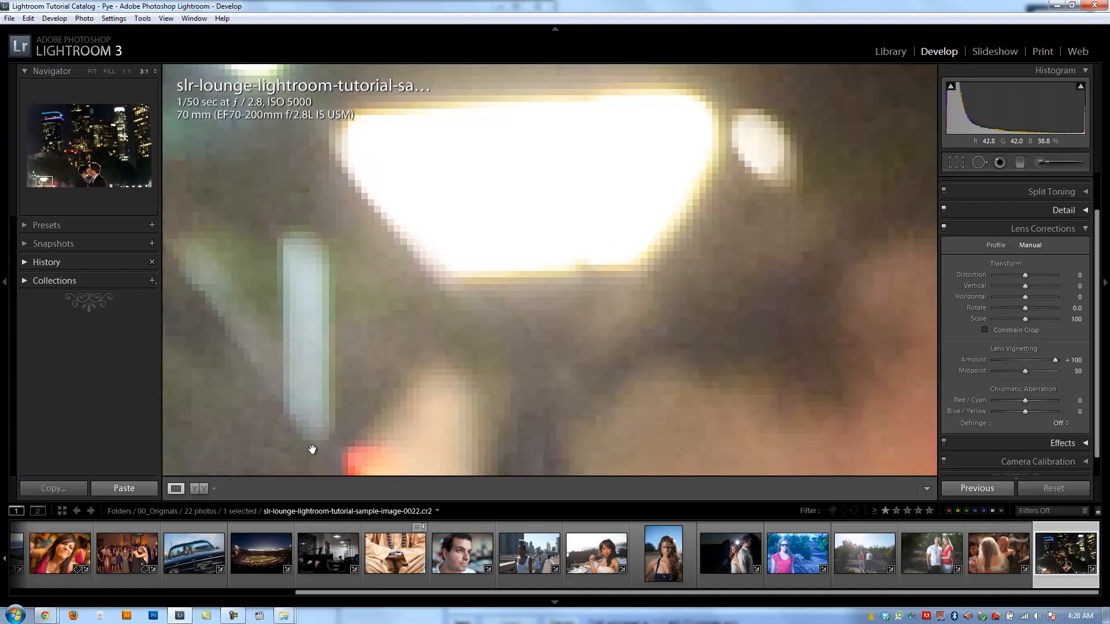
click(315, 452)
click(340, 370)
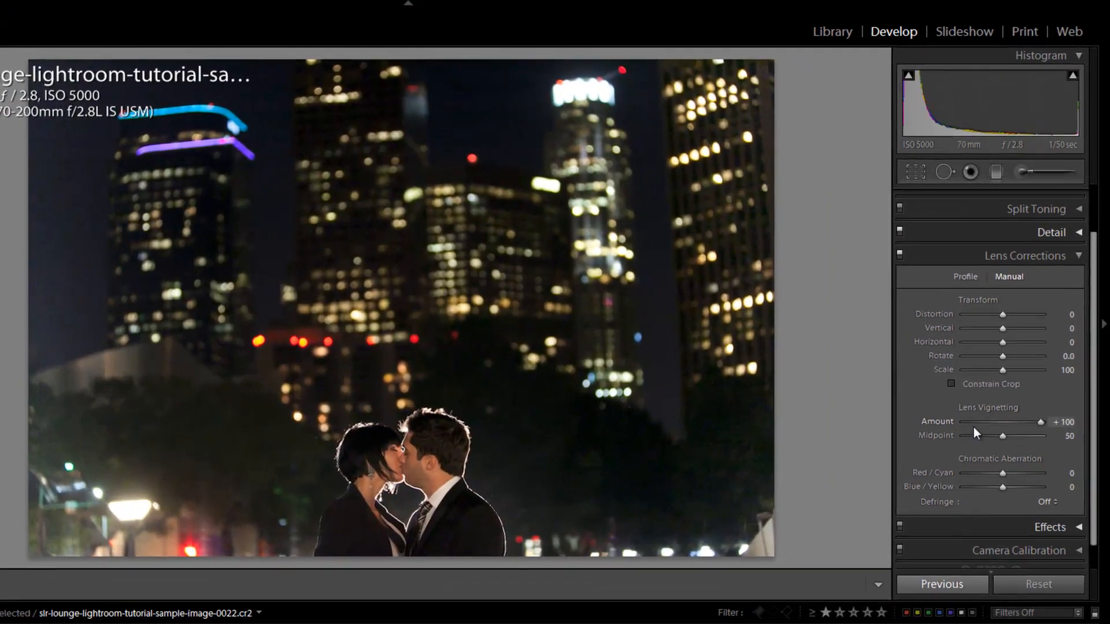
- Try a Lens Vignetting amount of -100 with midpoints of 0 and 100 on the night photo, and reset the vignetting
drag(1046, 389, 909, 436)
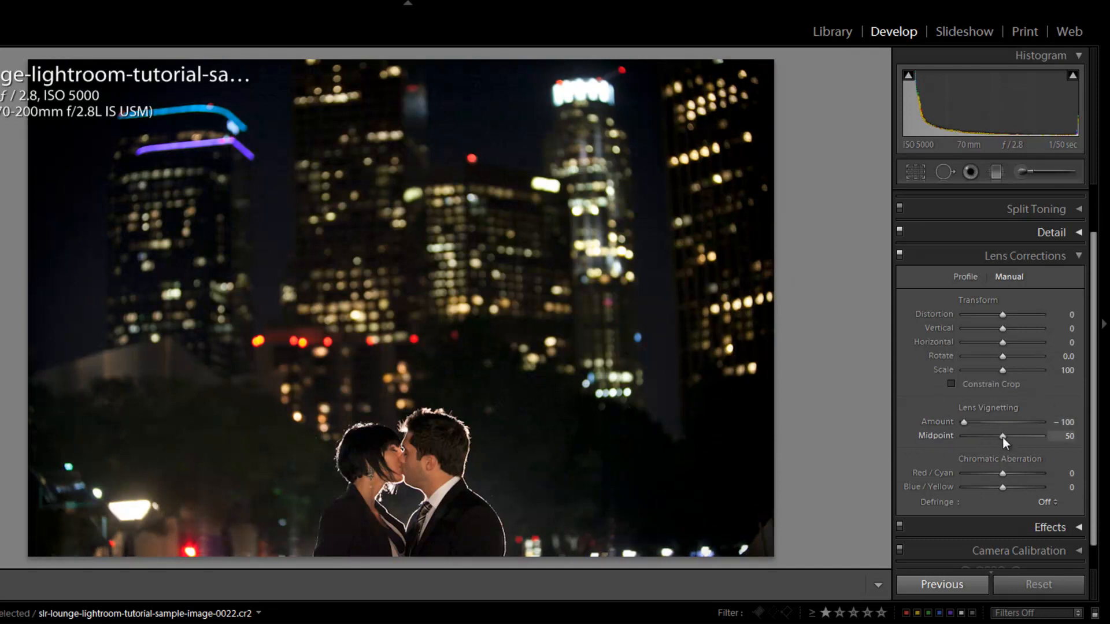
drag(1002, 439, 969, 436)
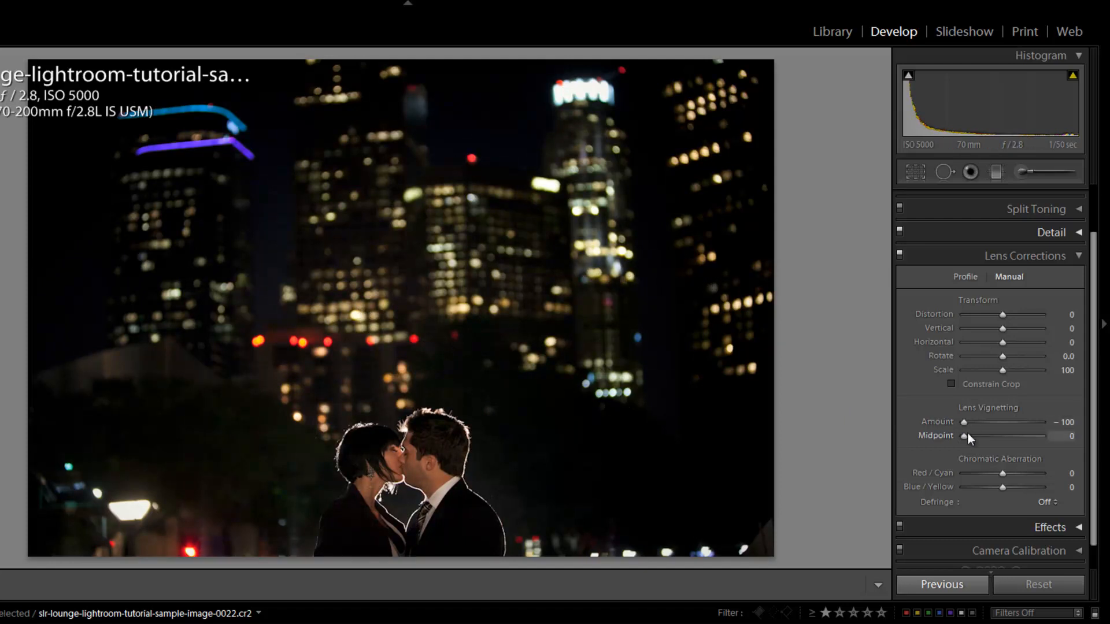
drag(976, 436, 1022, 431)
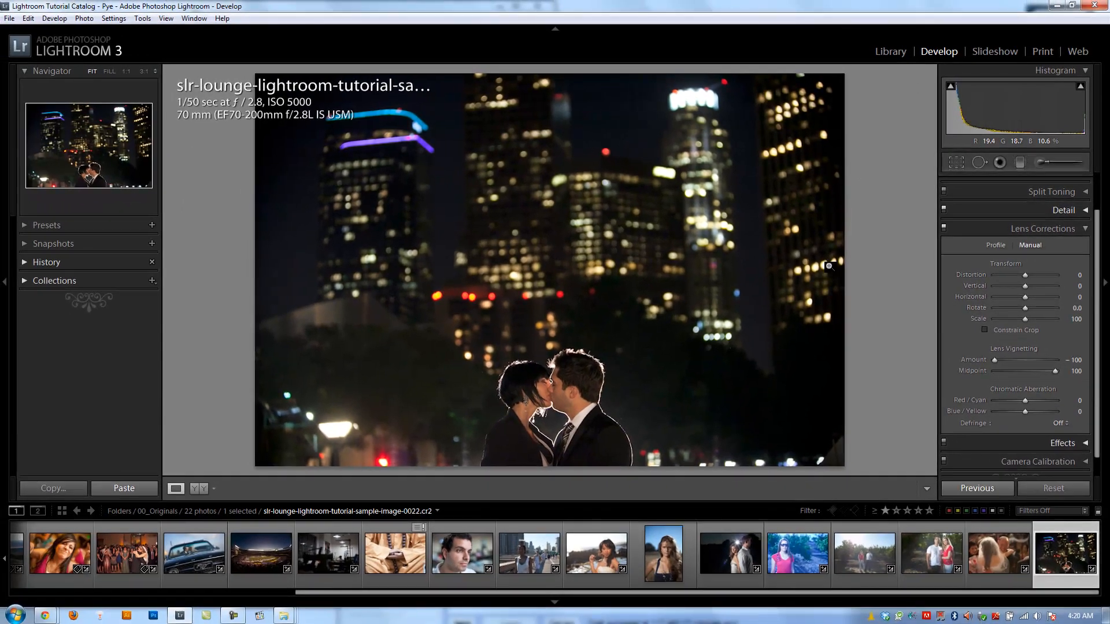
key(alt)
alt+click(1011, 349)
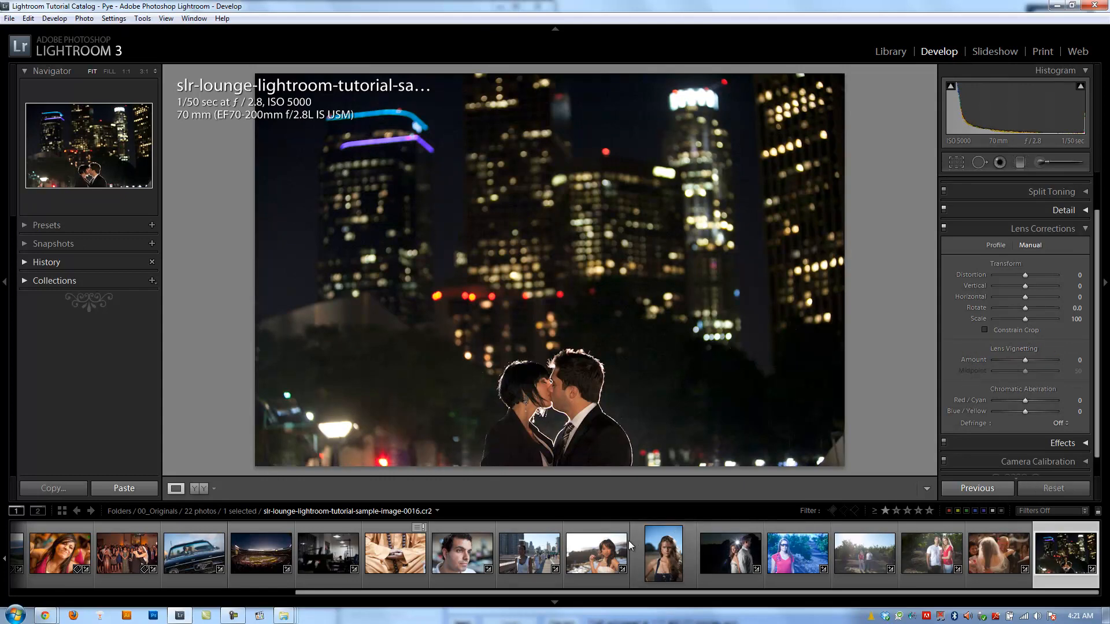
- Open the beach portrait of the woman holding sunglasses and browse the other sample photos in the filmstrip
click(604, 546)
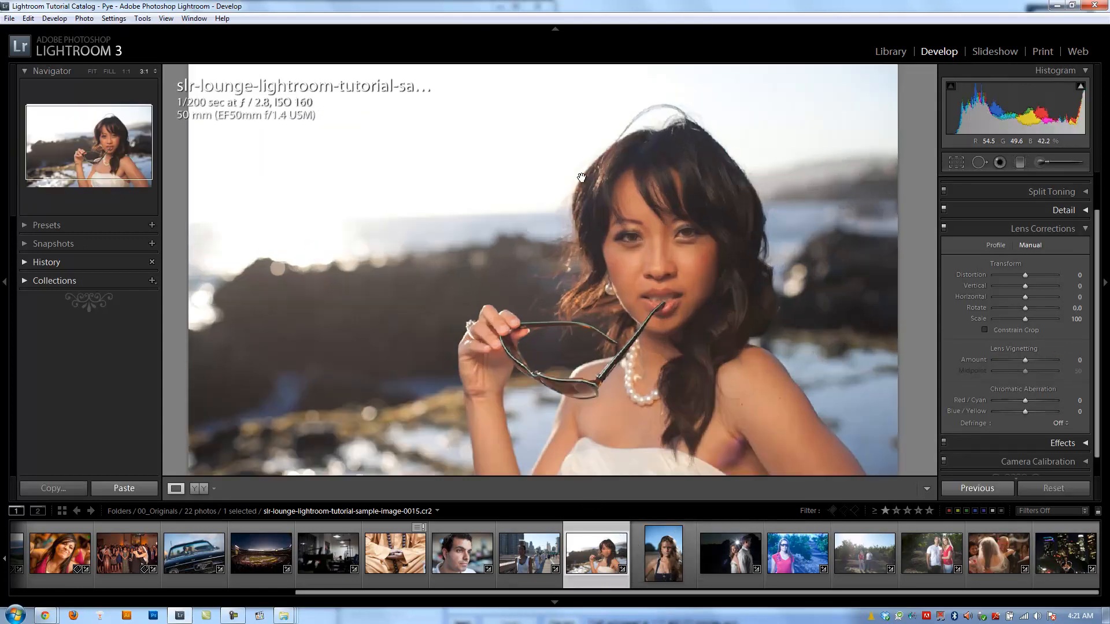
click(581, 176)
click(585, 220)
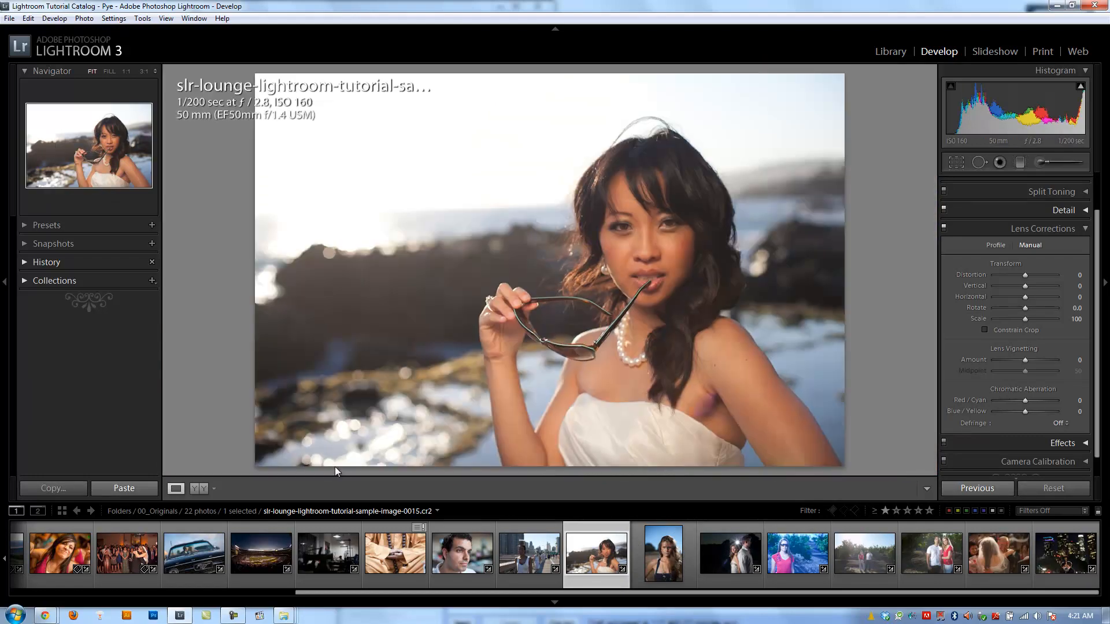
scroll(110, 564, up, 5)
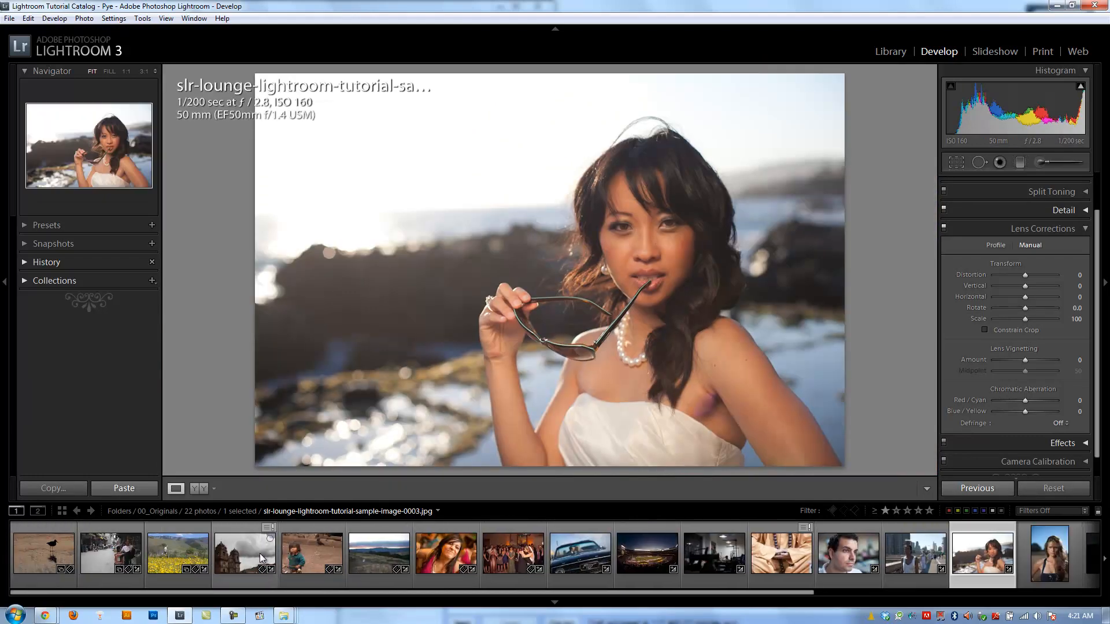
scroll(645, 578, down, 1)
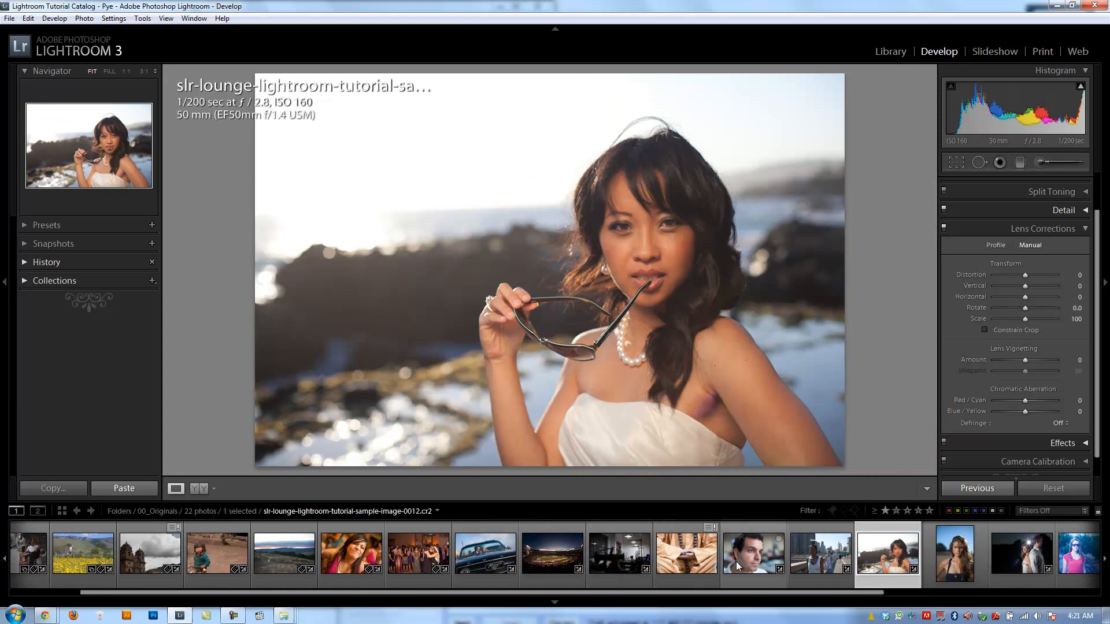
scroll(740, 566, down, 1)
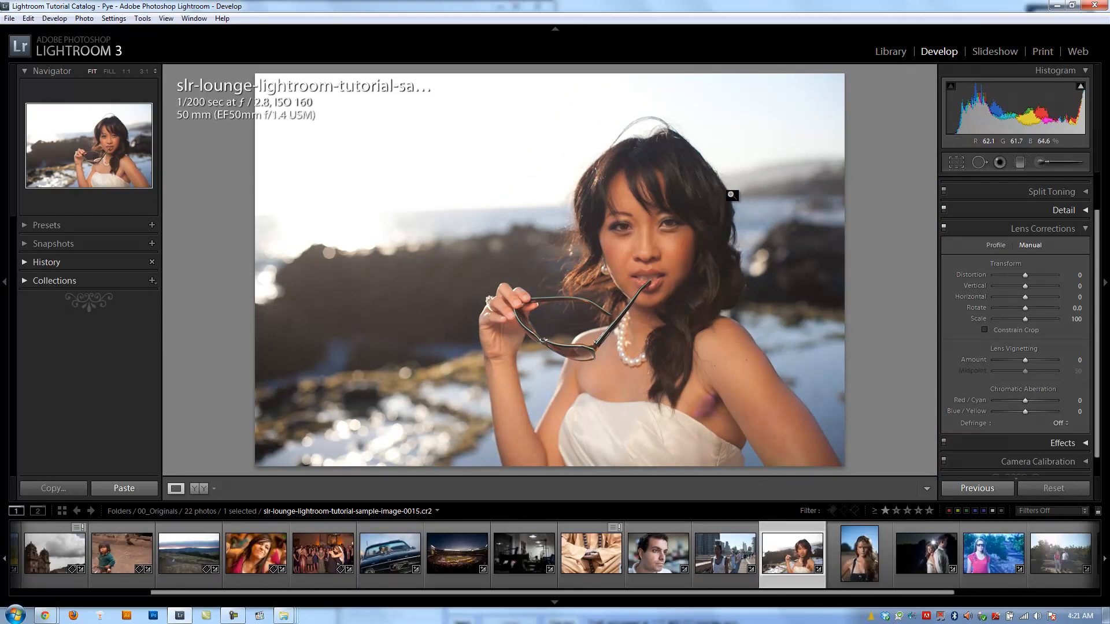
- Inspect the edge of the woman's dark hair against the bright sky at 3:1 for color fringing
click(702, 144)
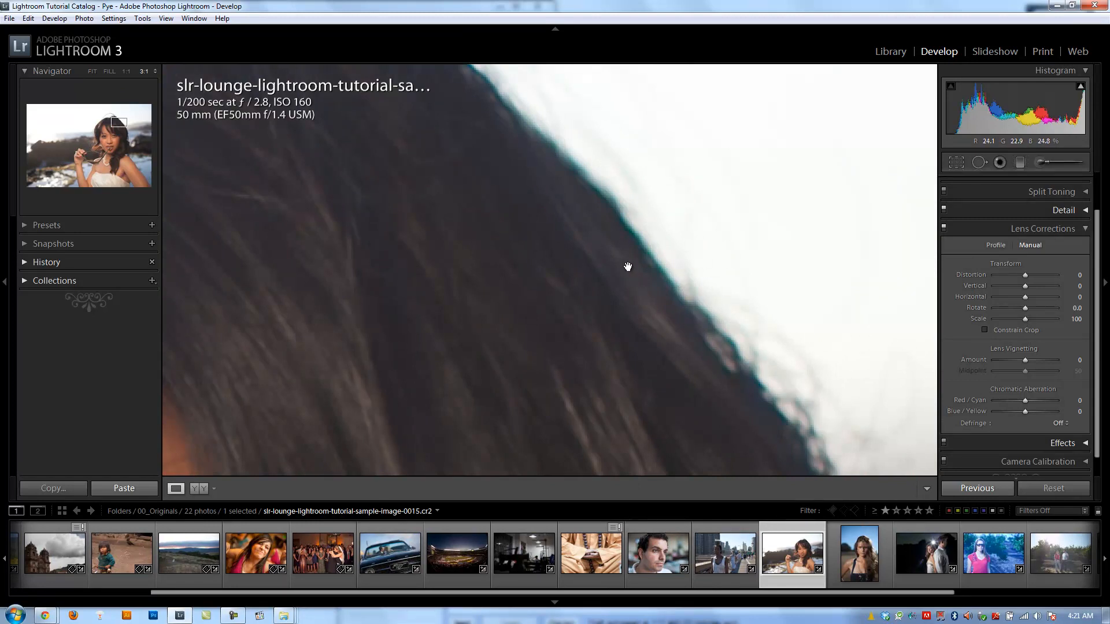
drag(721, 320, 624, 253)
drag(713, 341, 627, 245)
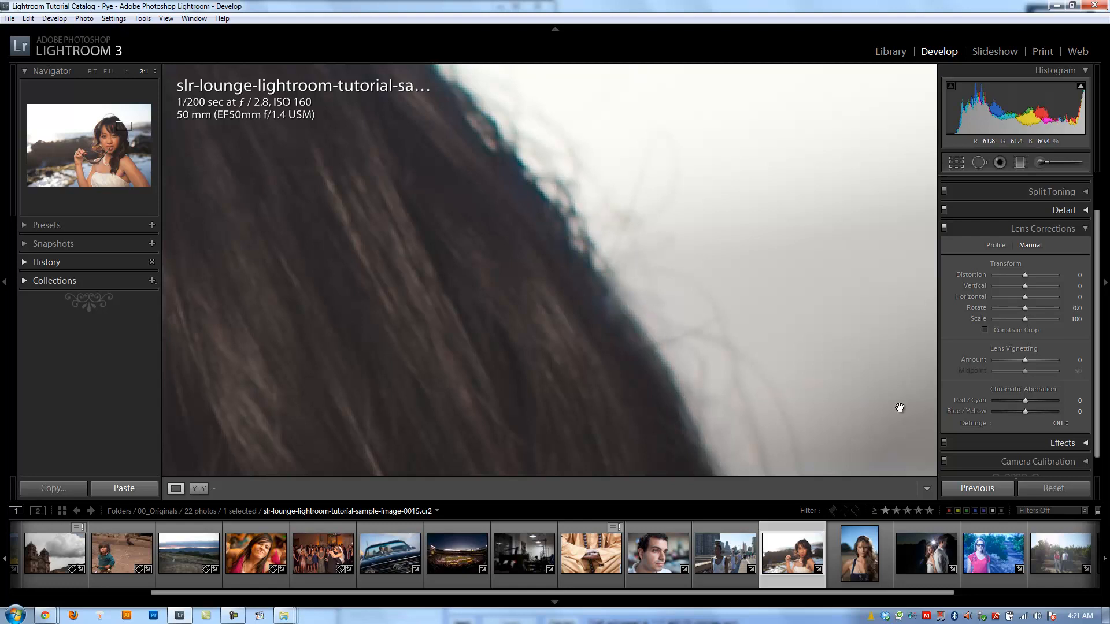
- Try a small Red/Cyan chromatic aberration shift on the hair edge and reset it to 0
mouse_move(1026, 401)
mouse_down()
mouse_move(1016, 404)
mouse_move(1038, 409)
mouse_move(1022, 404)
mouse_up()
double_click(1023, 404)
double_click(1014, 400)
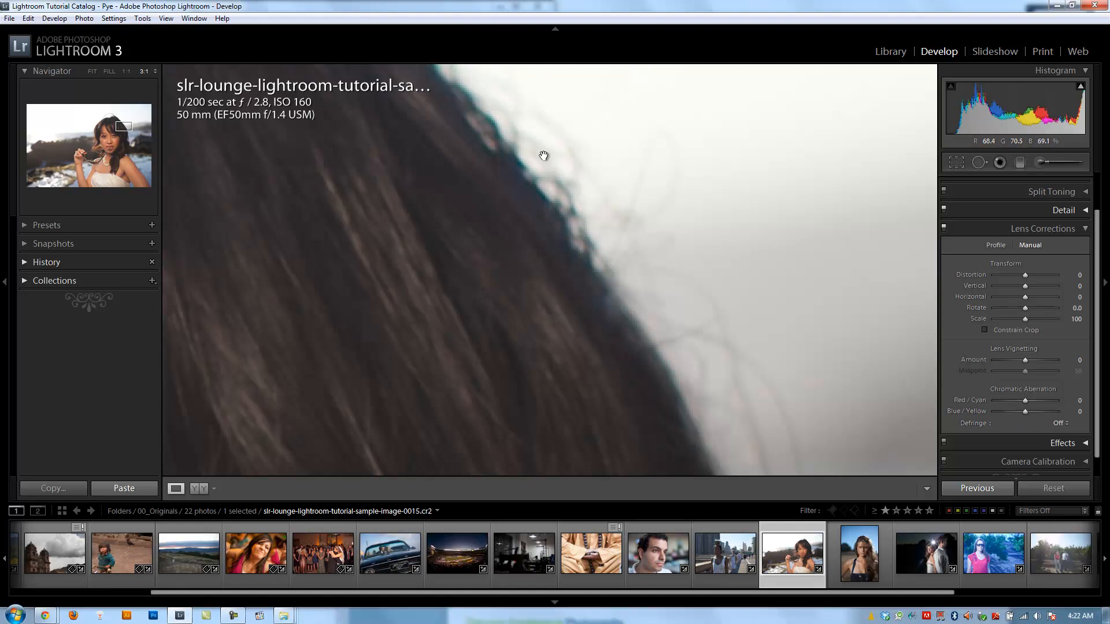
- Review the Defringe choices against the fringed hair edge, leave Defringe Off, and return to the full photo
click(1058, 424)
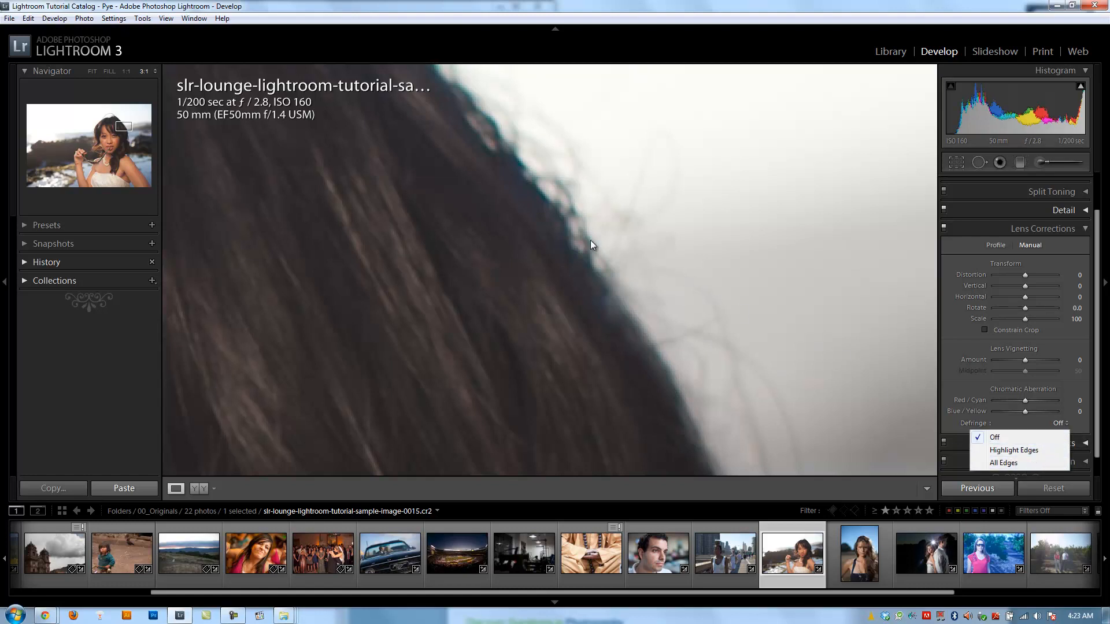
click(582, 215)
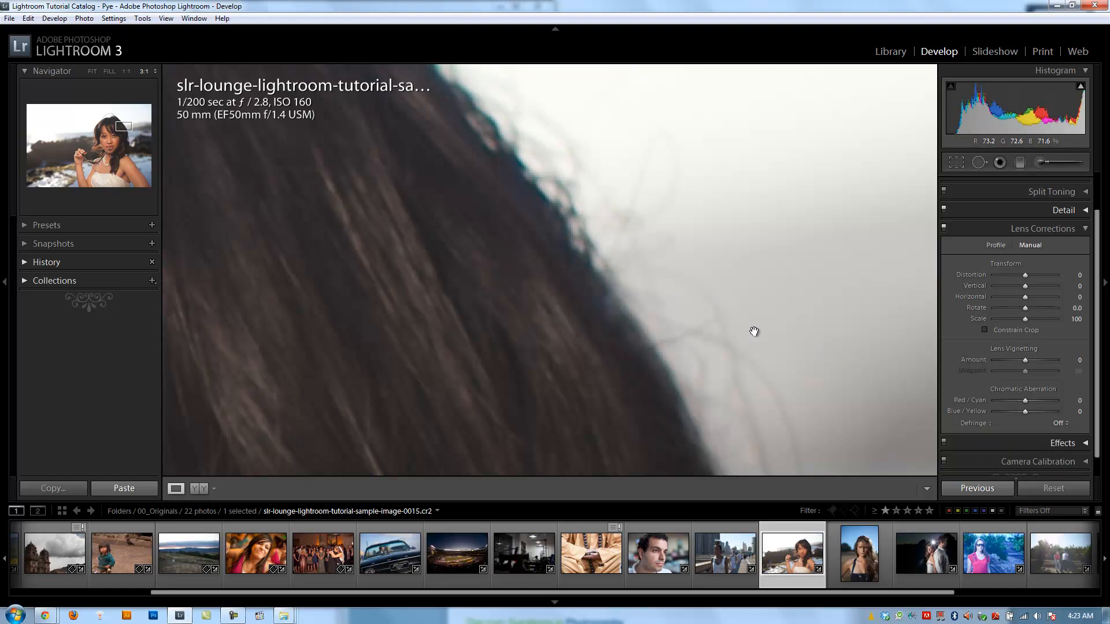
click(1061, 424)
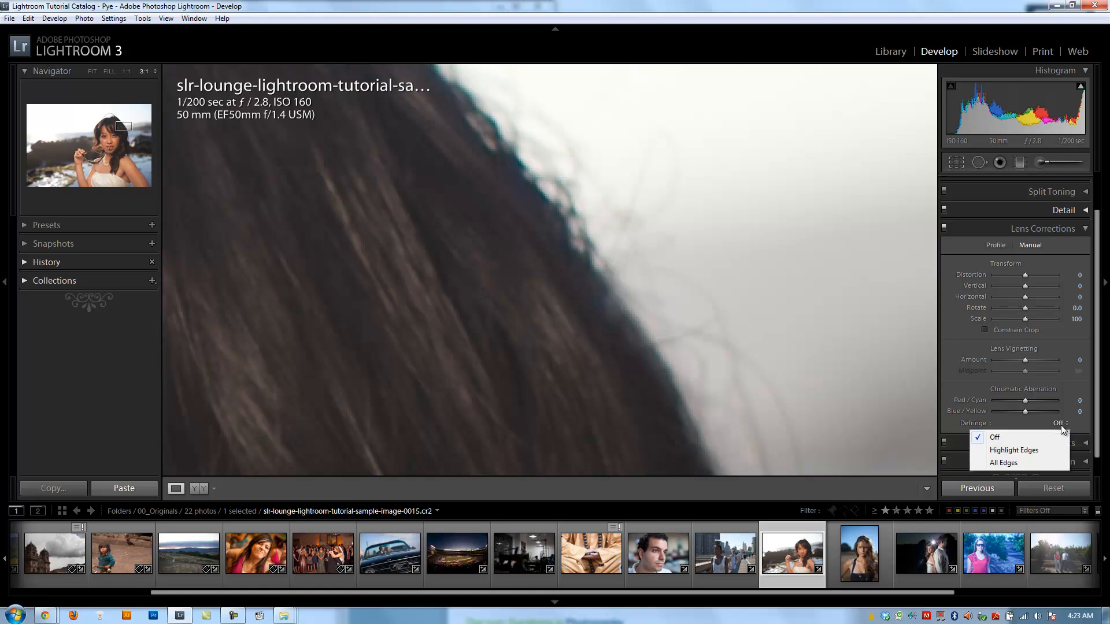
click(584, 300)
click(585, 265)
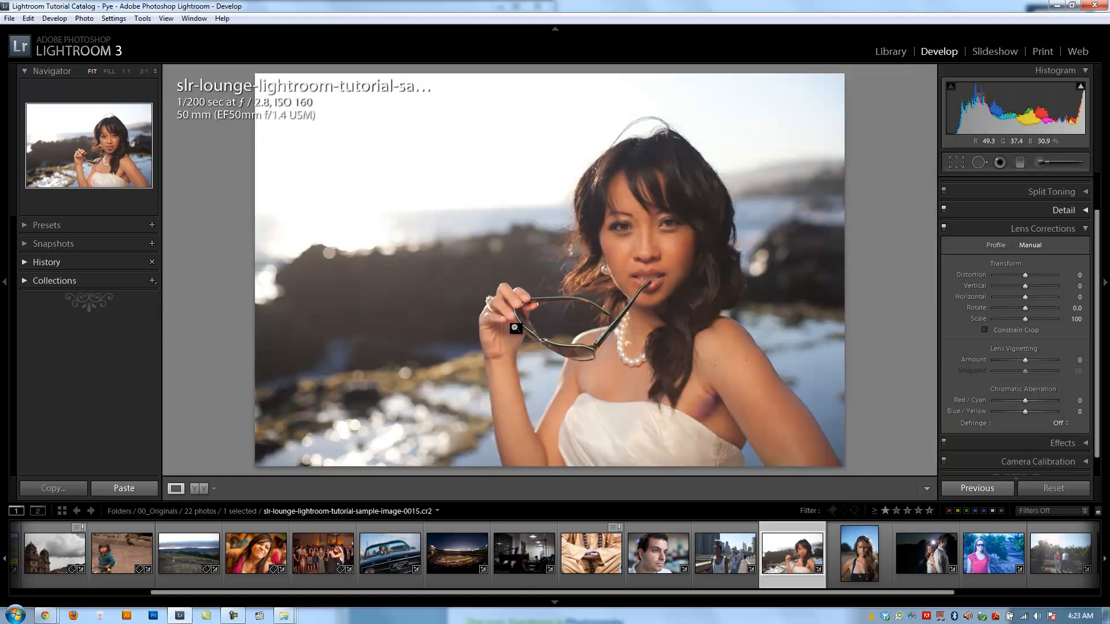